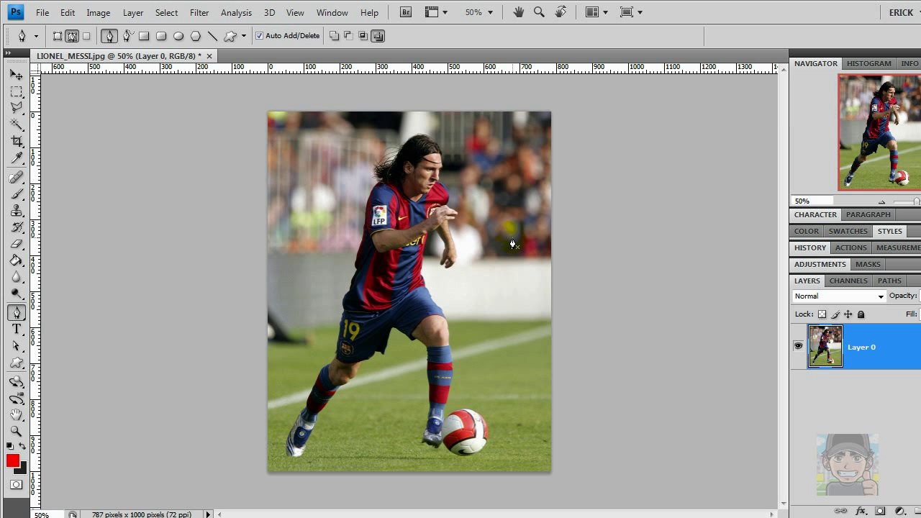
Magic-wand select several crowd and wall background patches, then deselect them all.
{"action": "left_click", "coordinate": [17, 124]}
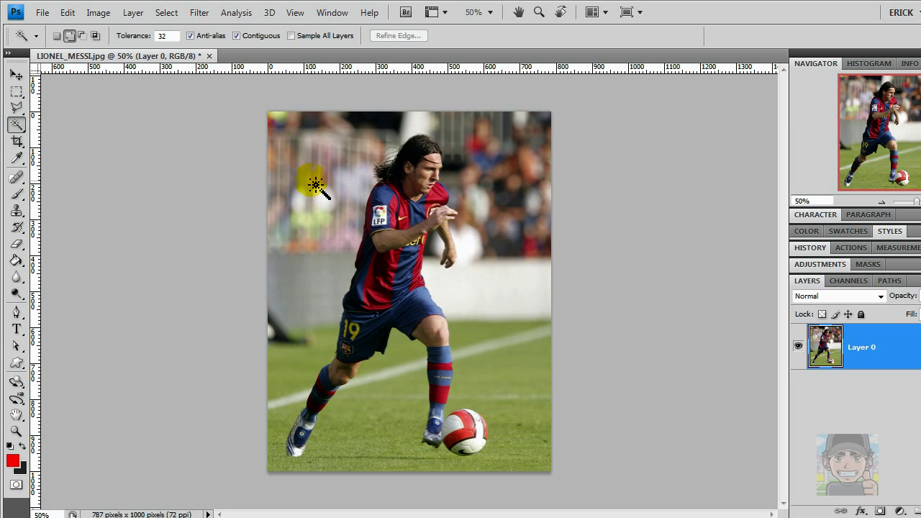
{"action": "left_click", "coordinate": [355, 125]}
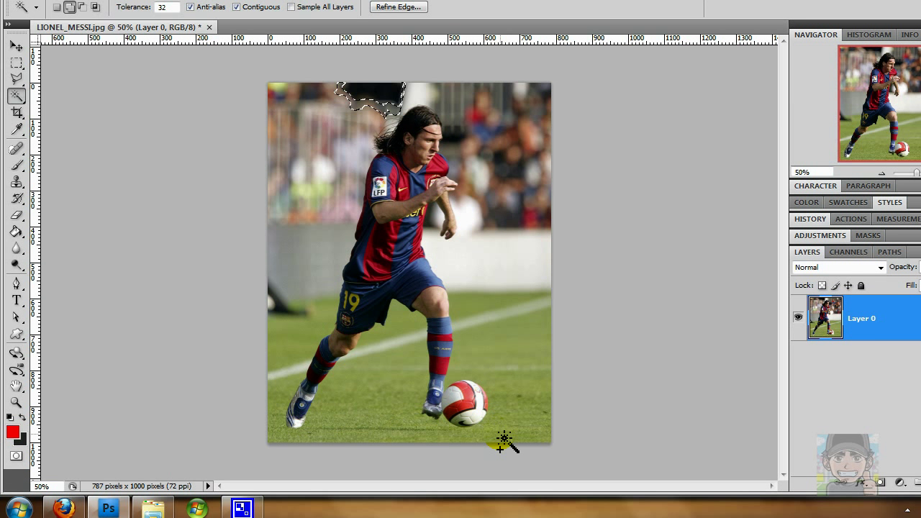
{"action": "left_click", "coordinate": [509, 147]}
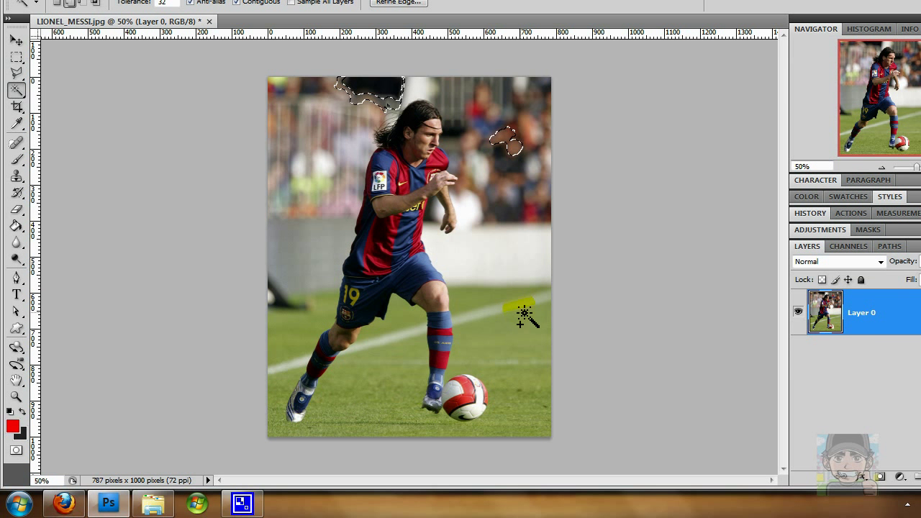
{"action": "left_click", "coordinate": [496, 139]}
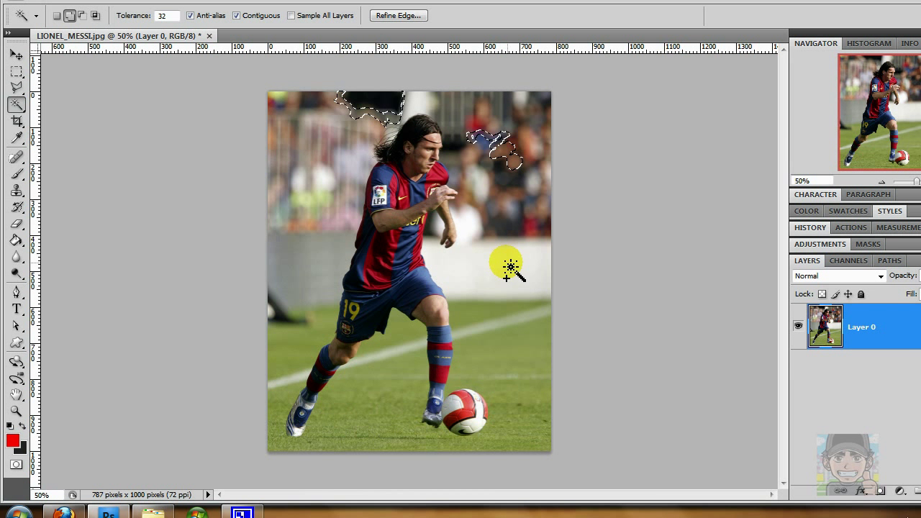
{"action": "left_click", "coordinate": [509, 267]}
{"action": "left_click", "coordinate": [317, 198]}
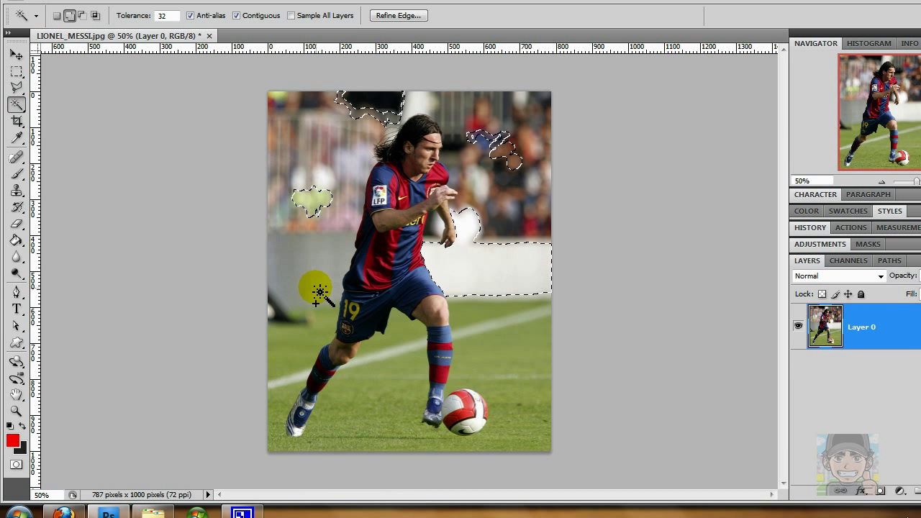
{"action": "left_click", "coordinate": [360, 127]}
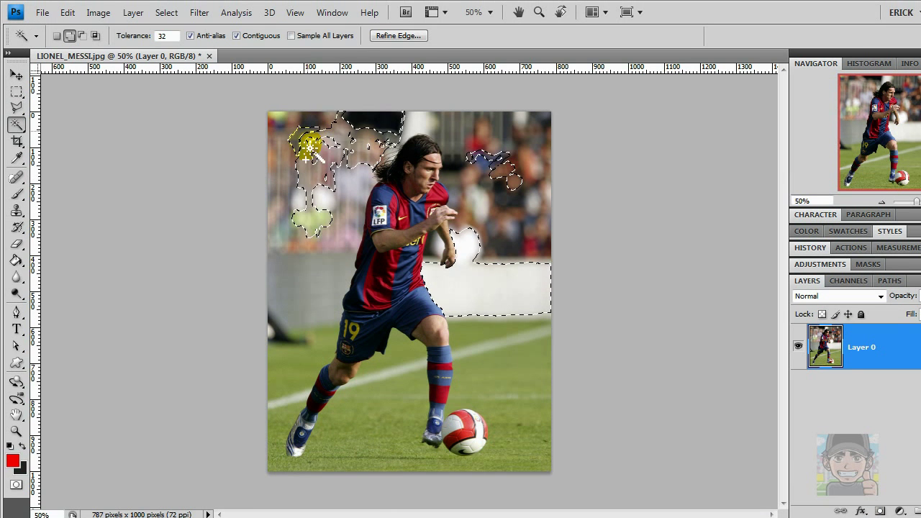
{"action": "left_click", "coordinate": [508, 226]}
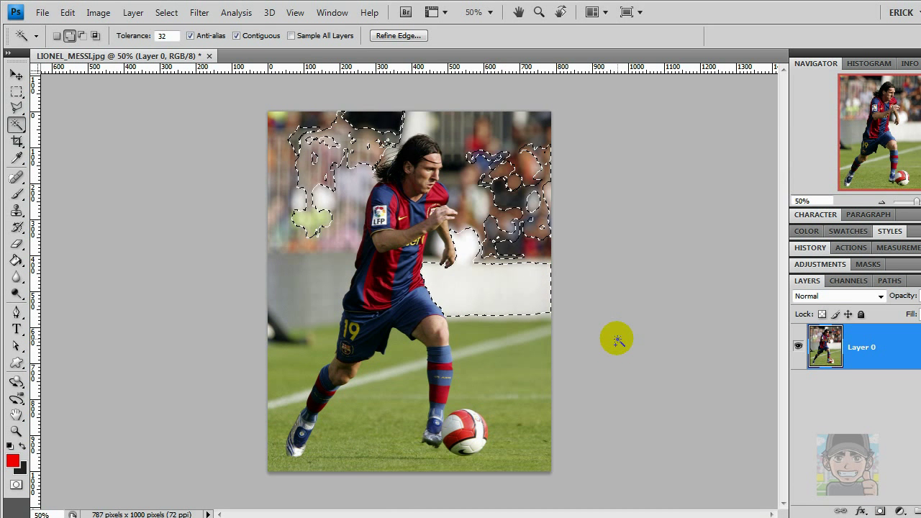
{"action": "key", "text": "ctrl+d"}
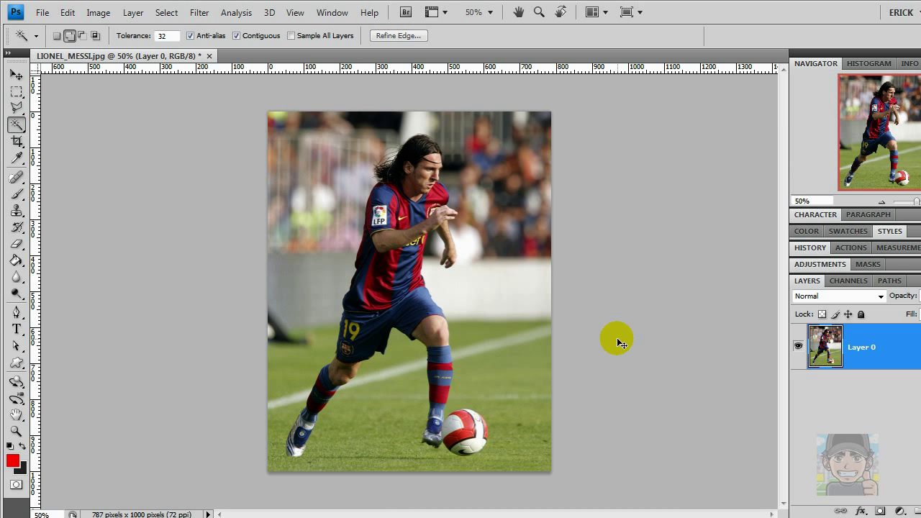
Zoom to about 637% on Messi's forehead, framing the brow and ear.
{"action": "left_click", "coordinate": [15, 311]}
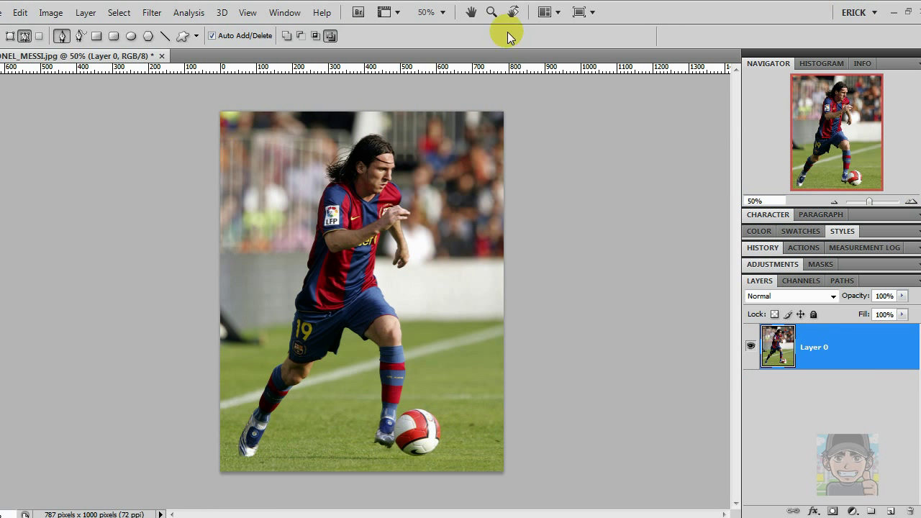
{"action": "left_click", "coordinate": [491, 12]}
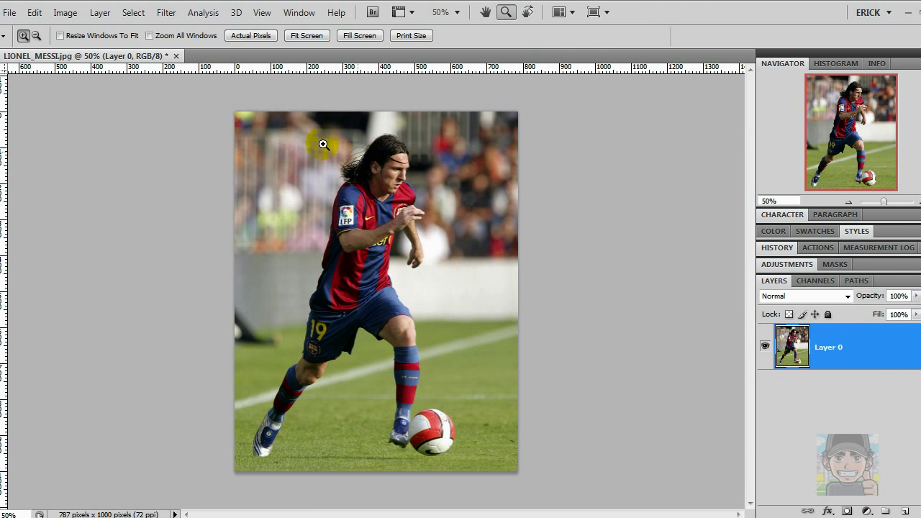
{"action": "left_click_drag", "start_coordinate": [323, 142], "coordinate": [351, 154]}
{"action": "left_click_drag", "start_coordinate": [545, 269], "coordinate": [310, 142]}
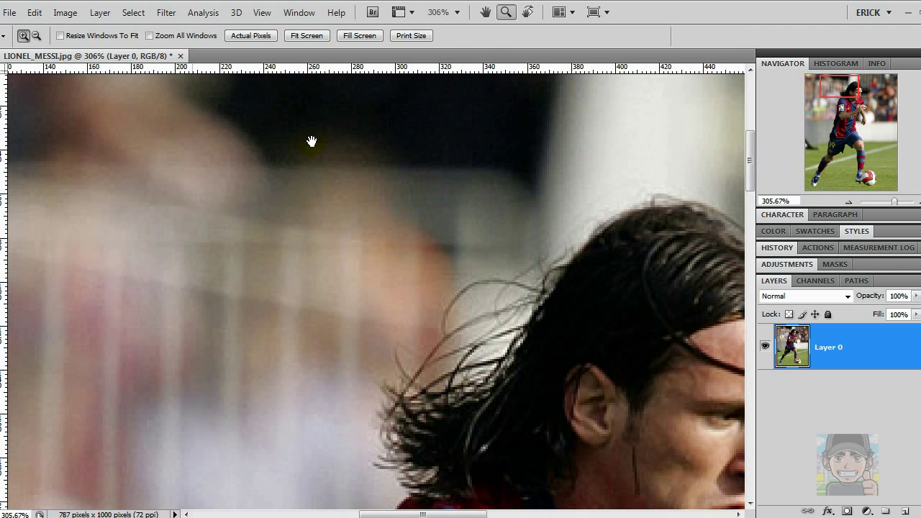
{"action": "left_click_drag", "start_coordinate": [566, 266], "coordinate": [346, 197]}
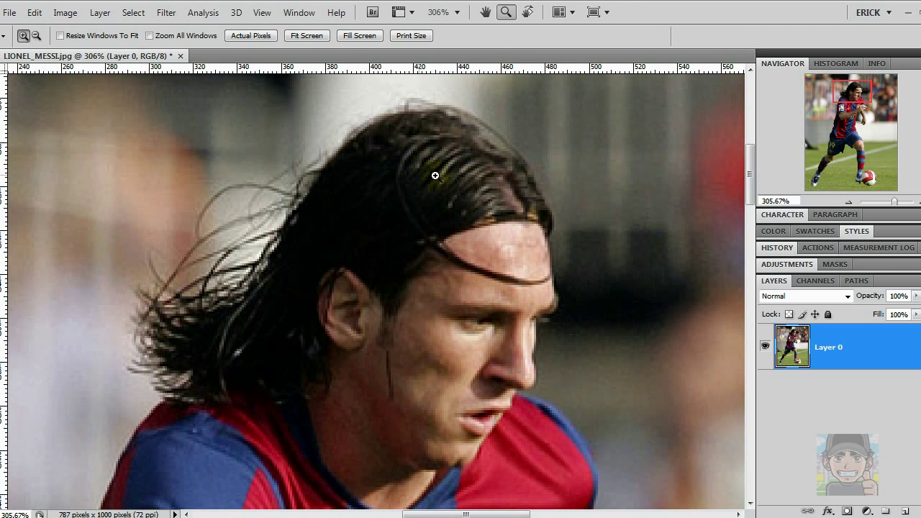
{"action": "left_click_drag", "start_coordinate": [441, 139], "coordinate": [592, 343]}
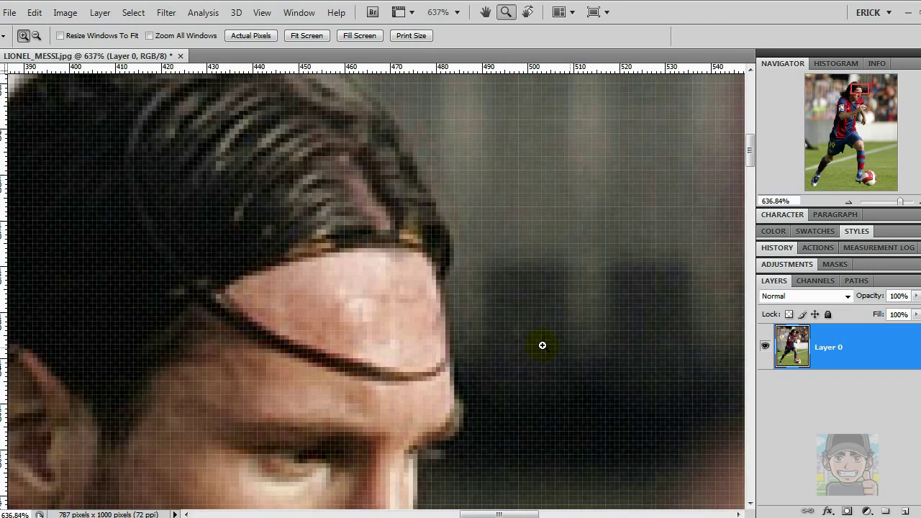
{"action": "mouse_move", "coordinate": [472, 350]}
{"action": "left_mouse_down"}
{"action": "mouse_move", "coordinate": [480, 281]}
{"action": "mouse_move", "coordinate": [505, 295]}
{"action": "left_mouse_up"}
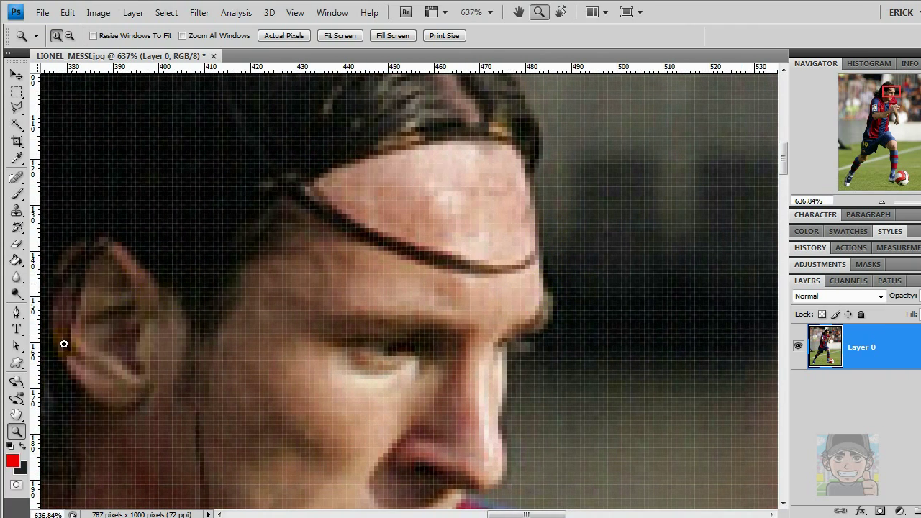
Place pen anchors at the forehead edge and brow, curving the segment along the forehead.
{"action": "left_click", "coordinate": [17, 311]}
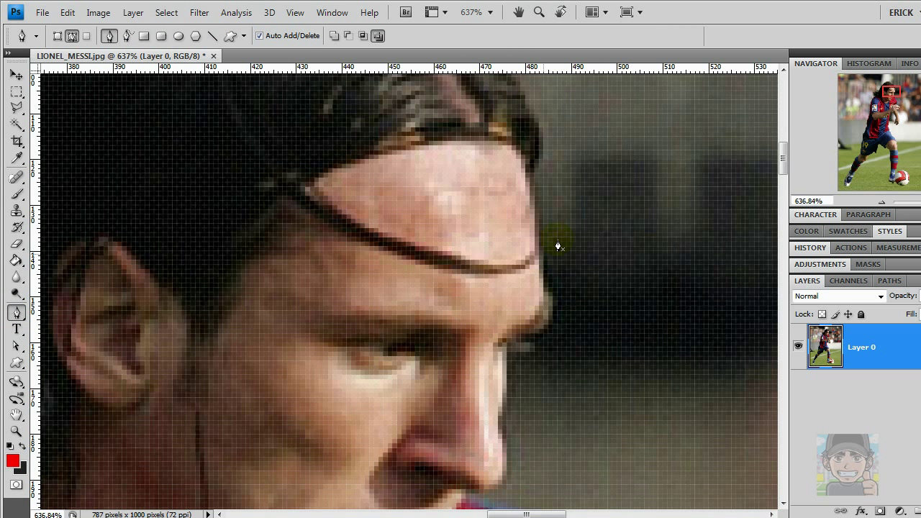
{"action": "left_click", "coordinate": [532, 179]}
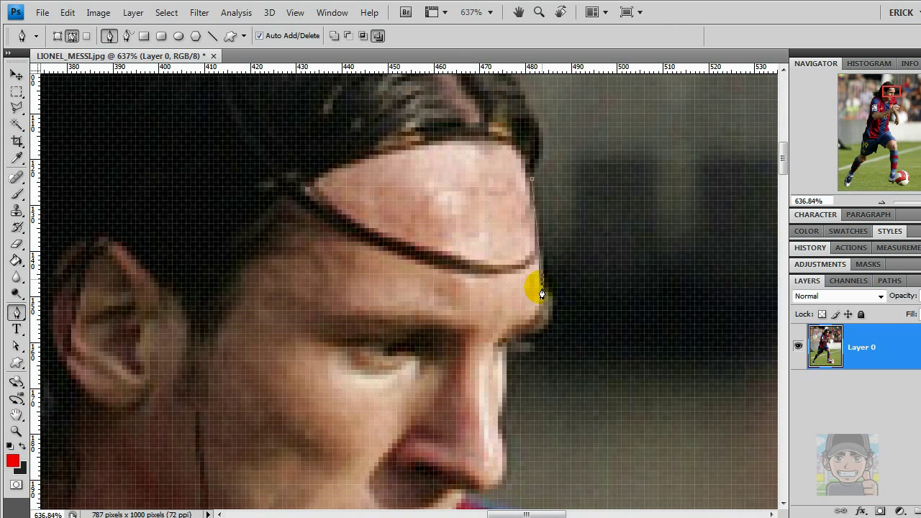
{"action": "left_click", "coordinate": [544, 326]}
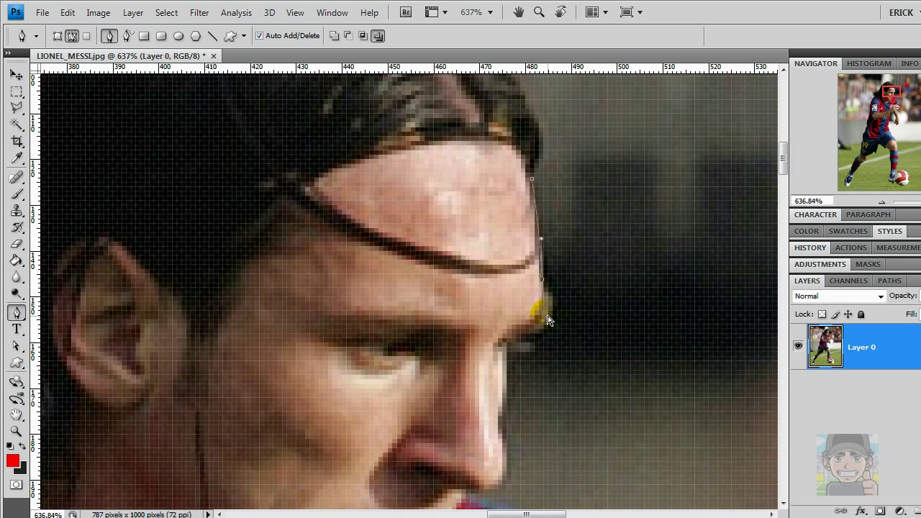
{"action": "mouse_move", "coordinate": [547, 319]}
{"action": "left_mouse_down"}
{"action": "mouse_move", "coordinate": [538, 315]}
{"action": "mouse_move", "coordinate": [538, 273]}
{"action": "mouse_move", "coordinate": [531, 314]}
{"action": "mouse_move", "coordinate": [535, 273]}
{"action": "mouse_move", "coordinate": [546, 266]}
{"action": "left_mouse_up"}
{"action": "mouse_move", "coordinate": [534, 314]}
{"action": "left_mouse_down"}
{"action": "mouse_move", "coordinate": [514, 307]}
{"action": "mouse_move", "coordinate": [539, 358]}
{"action": "left_mouse_up"}
{"action": "mouse_move", "coordinate": [544, 261]}
{"action": "left_mouse_down"}
{"action": "mouse_move", "coordinate": [638, 295]}
{"action": "mouse_move", "coordinate": [630, 222]}
{"action": "mouse_move", "coordinate": [568, 190]}
{"action": "mouse_move", "coordinate": [483, 230]}
{"action": "mouse_move", "coordinate": [568, 233]}
{"action": "mouse_move", "coordinate": [587, 253]}
{"action": "left_mouse_up"}
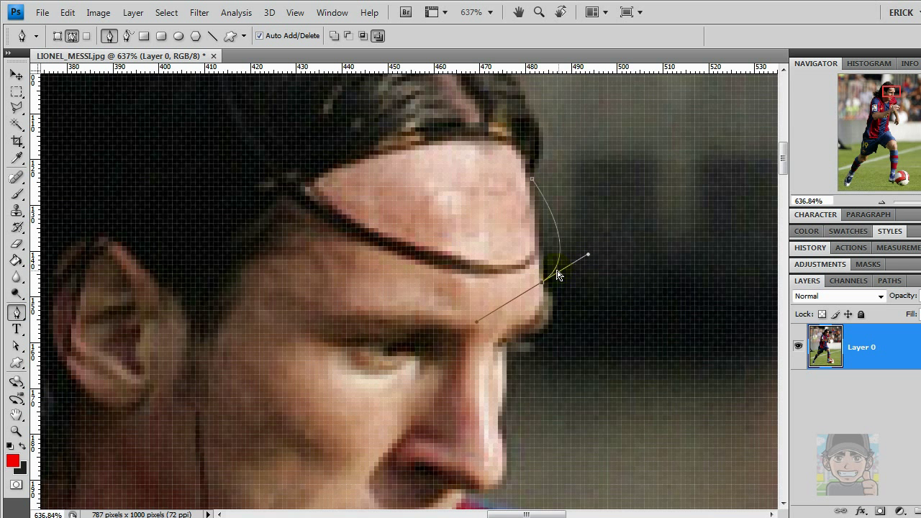
{"action": "left_click", "coordinate": [539, 287]}
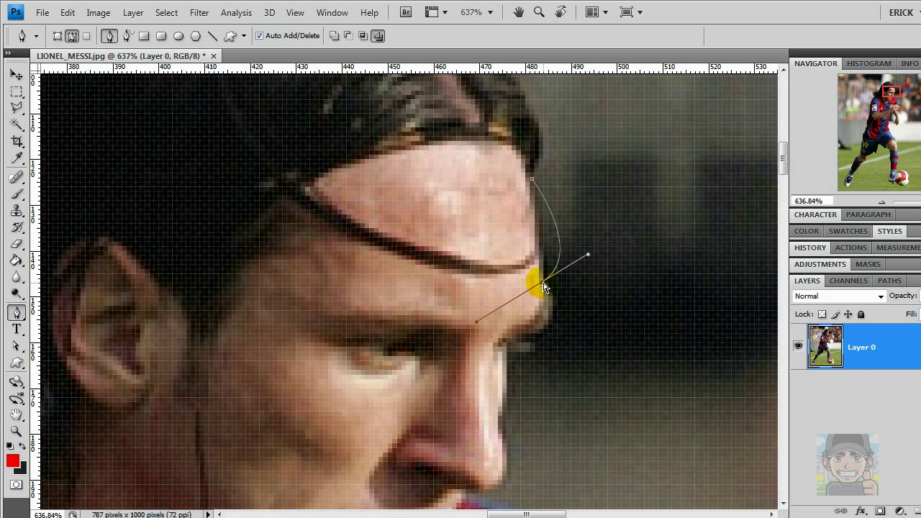
{"action": "mouse_move", "coordinate": [542, 287]}
{"action": "left_mouse_down"}
{"action": "mouse_move", "coordinate": [638, 284]}
{"action": "mouse_move", "coordinate": [668, 320]}
{"action": "mouse_move", "coordinate": [616, 350]}
{"action": "mouse_move", "coordinate": [641, 364]}
{"action": "mouse_move", "coordinate": [643, 278]}
{"action": "mouse_move", "coordinate": [526, 296]}
{"action": "left_mouse_up"}
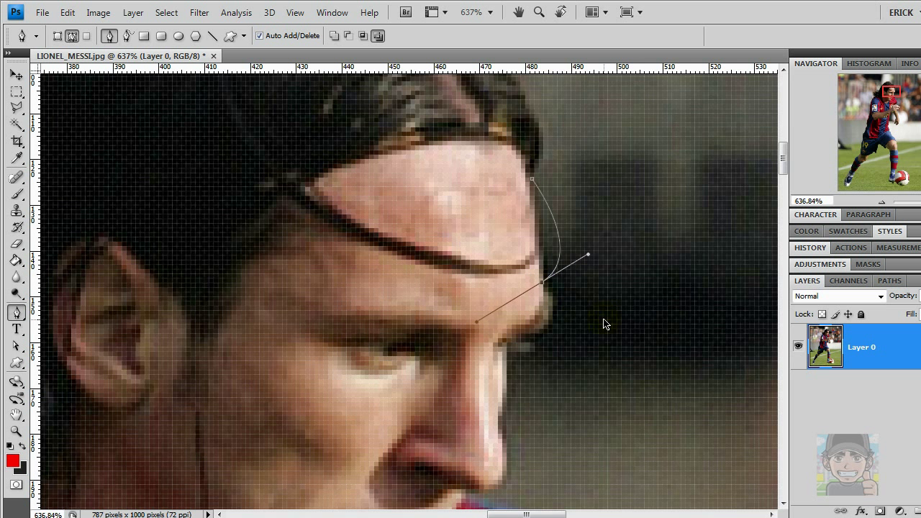
{"action": "key", "text": "ctrl+z"}
Continue the path with a curved anchor further down the brow.
{"action": "left_click", "coordinate": [541, 283]}
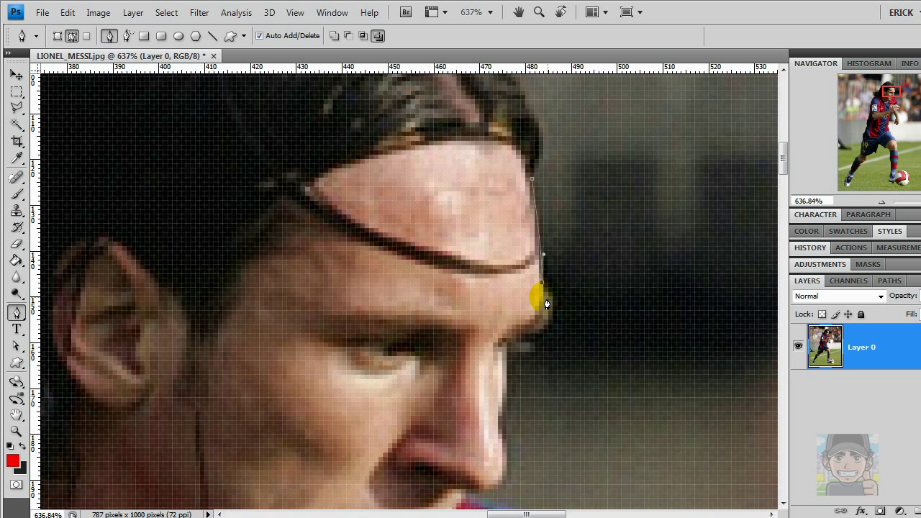
{"action": "left_click", "coordinate": [536, 319]}
{"action": "mouse_move", "coordinate": [530, 330]}
{"action": "left_mouse_down"}
{"action": "mouse_move", "coordinate": [521, 338]}
{"action": "mouse_move", "coordinate": [539, 329]}
{"action": "mouse_move", "coordinate": [528, 330]}
{"action": "left_mouse_up"}
{"action": "mouse_move", "coordinate": [515, 346]}
{"action": "left_mouse_down"}
{"action": "mouse_move", "coordinate": [509, 393]}
{"action": "mouse_move", "coordinate": [506, 356]}
{"action": "mouse_move", "coordinate": [594, 270]}
{"action": "mouse_move", "coordinate": [598, 248]}
{"action": "left_mouse_up"}
Add curved anchors down beside the nose, ending just below it.
{"action": "left_click_drag", "start_coordinate": [536, 307], "coordinate": [538, 310]}
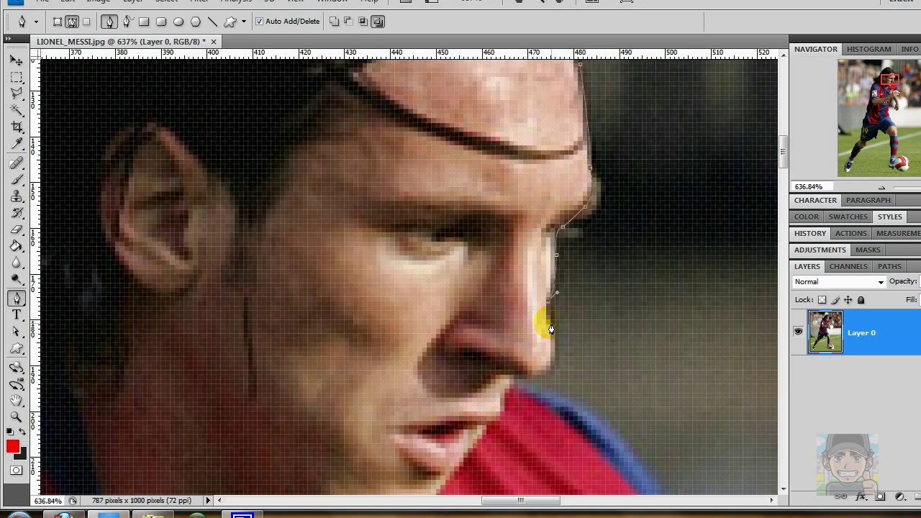
{"action": "left_click_drag", "start_coordinate": [550, 329], "coordinate": [555, 334]}
{"action": "left_click_drag", "start_coordinate": [537, 381], "coordinate": [509, 383]}
{"action": "left_click_drag", "start_coordinate": [515, 385], "coordinate": [509, 383]}
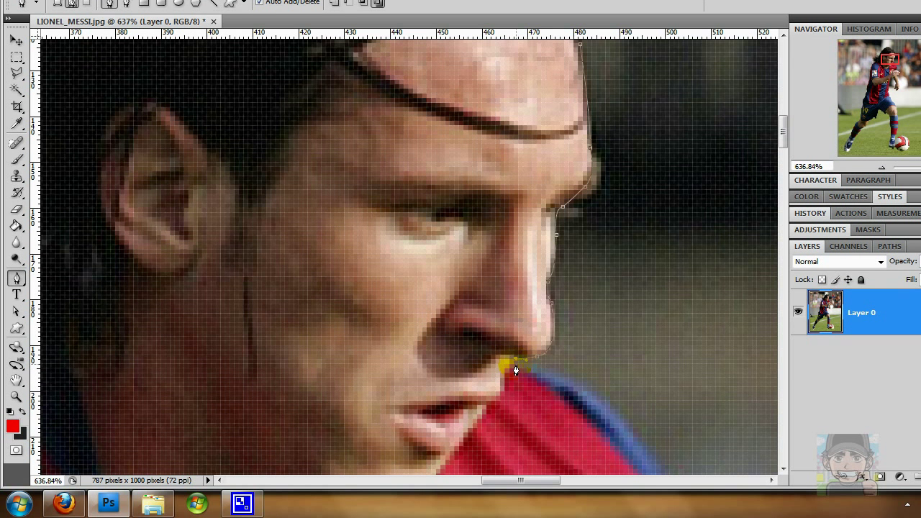
{"action": "left_click", "coordinate": [515, 361]}
Add a path point on the shirt shoulder, undoing a misplaced move.
{"action": "left_click", "coordinate": [586, 417]}
{"action": "left_click_drag", "start_coordinate": [588, 426], "coordinate": [630, 429]}
{"action": "left_click", "coordinate": [631, 432]}
{"action": "key", "text": "ctrl+z"}
{"action": "key", "text": "ctrl+z"}
Add a curved anchor along the shoulder edge toward the lower shirt and hand.
{"action": "left_click_drag", "start_coordinate": [621, 427], "coordinate": [463, 230]}
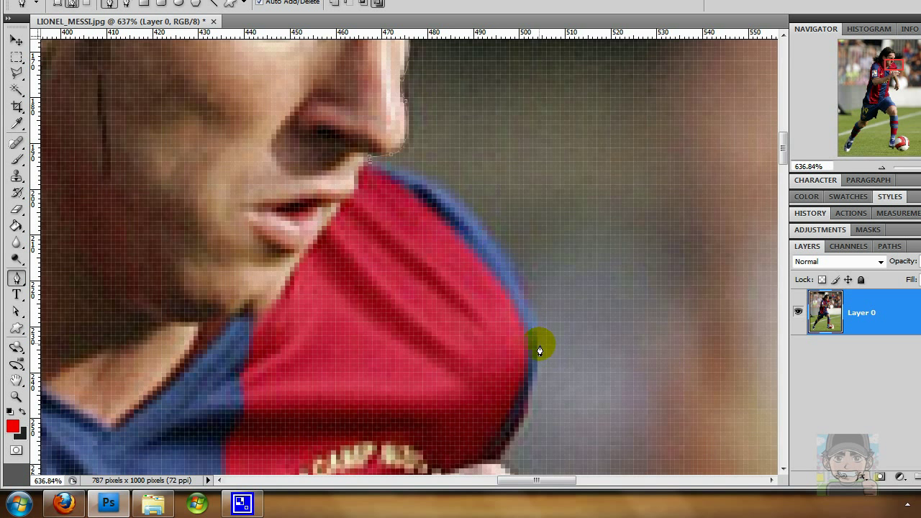
{"action": "left_click", "coordinate": [530, 315]}
{"action": "left_click_drag", "start_coordinate": [530, 315], "coordinate": [574, 454]}
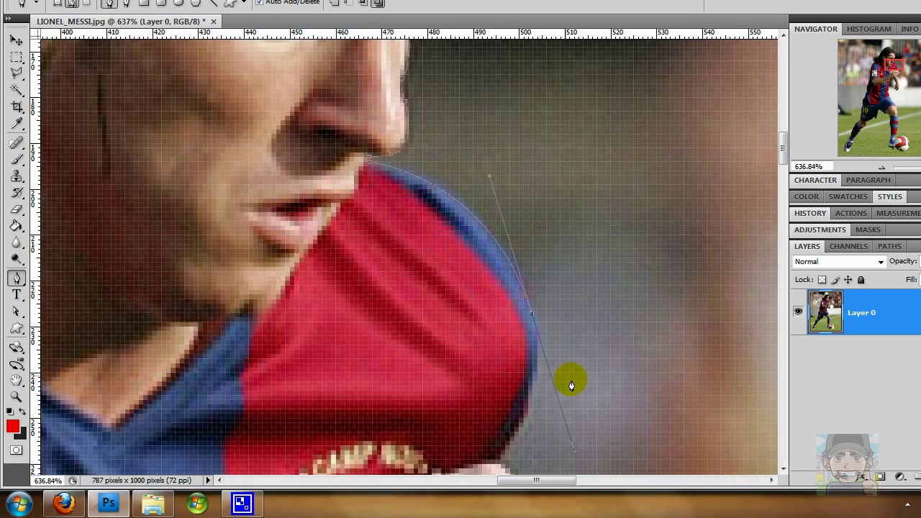
{"action": "mouse_move", "coordinate": [580, 372]}
{"action": "left_mouse_down"}
{"action": "mouse_move", "coordinate": [600, 335]}
{"action": "mouse_move", "coordinate": [595, 151]}
{"action": "left_mouse_up"}
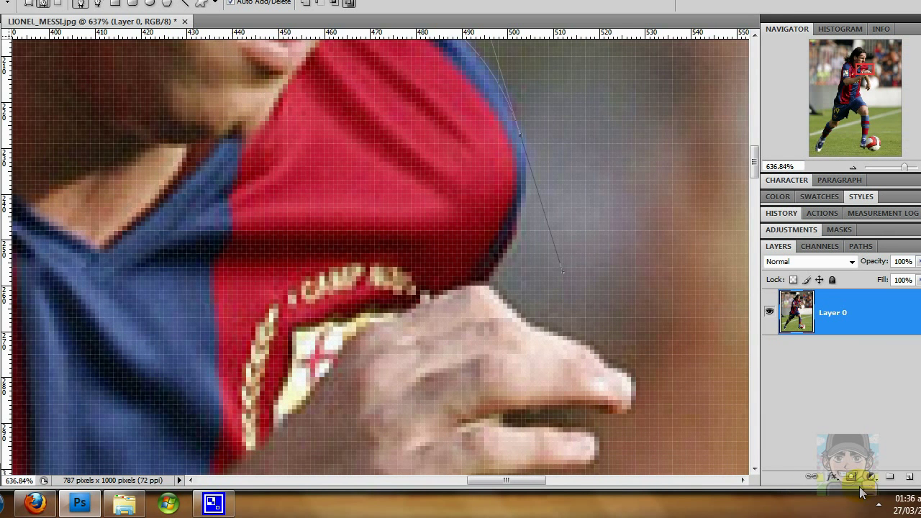
Pause the screen recording, then reselect the Pen tool.
{"action": "right_click", "coordinate": [834, 504]}
{"action": "left_click", "coordinate": [834, 510]}
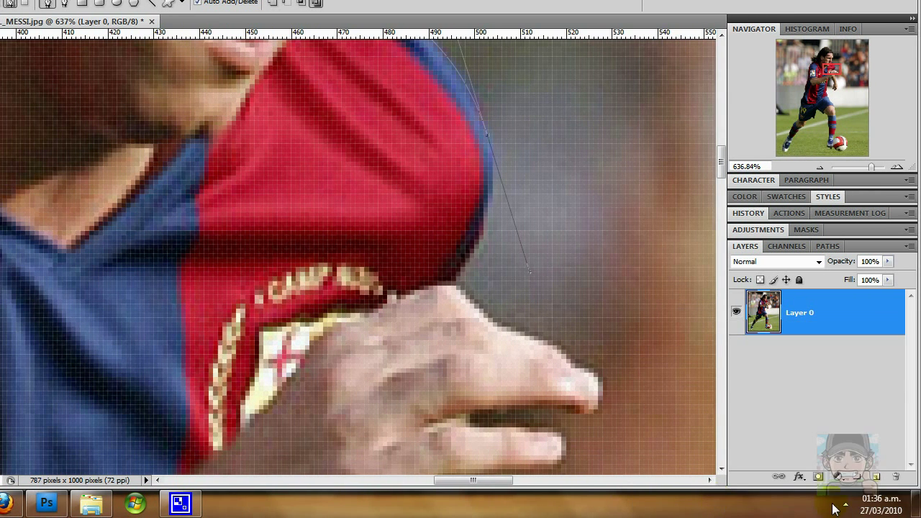
{"action": "left_click", "coordinate": [845, 503]}
{"action": "right_click", "coordinate": [844, 429]}
{"action": "left_click", "coordinate": [857, 400]}
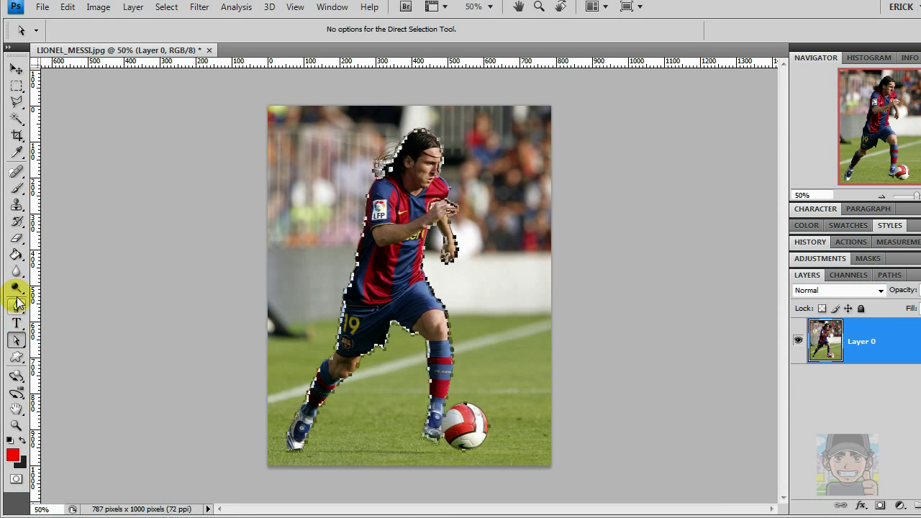
{"action": "left_click", "coordinate": [17, 305]}
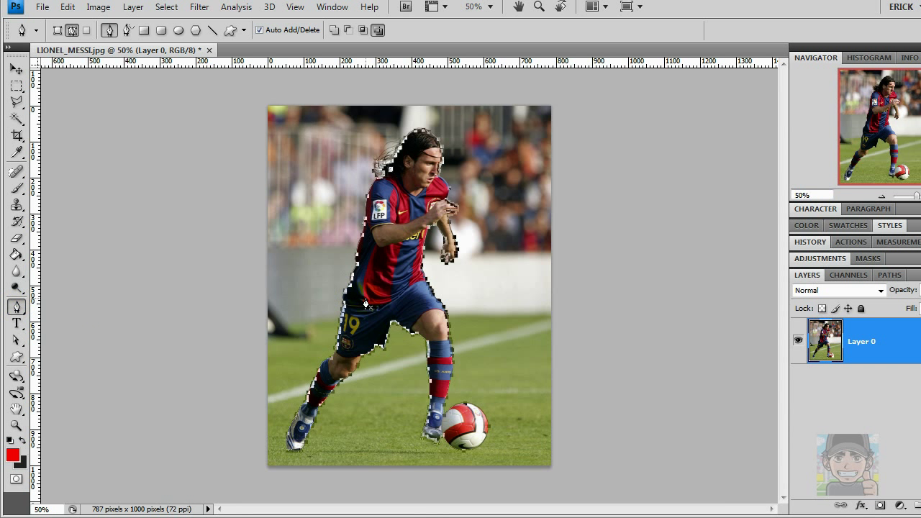
Make the path a selection with 0 px feather and contract it by 1 pixel.
{"action": "right_click", "coordinate": [418, 249]}
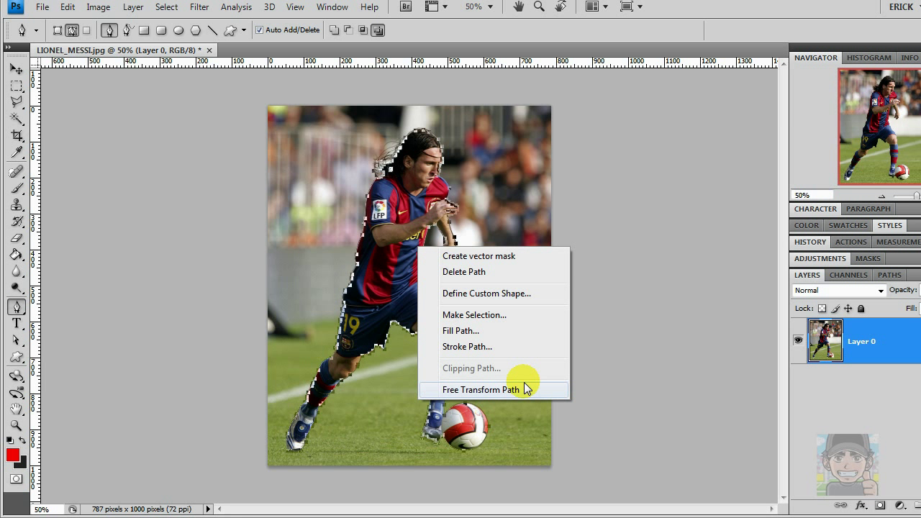
{"action": "left_click", "coordinate": [475, 315]}
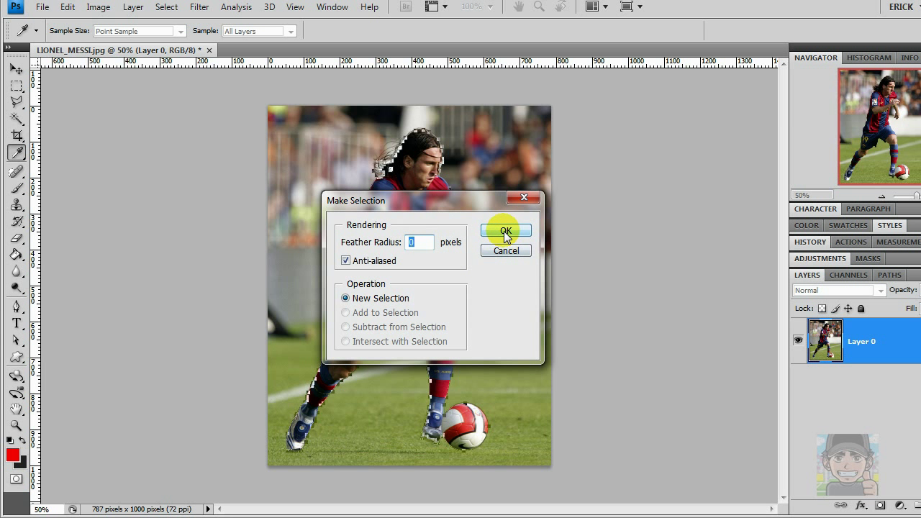
{"action": "left_click", "coordinate": [501, 230]}
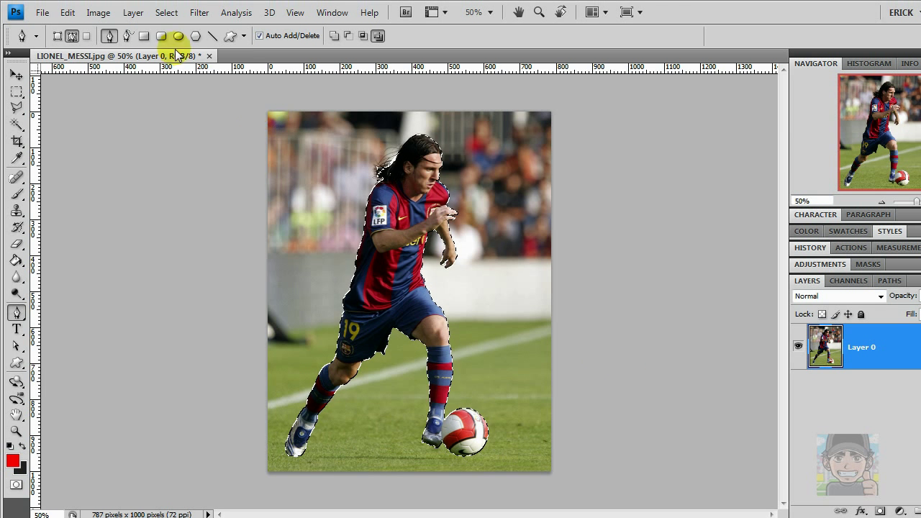
{"action": "left_click", "coordinate": [166, 12]}
{"action": "mouse_move", "coordinate": [216, 172]}
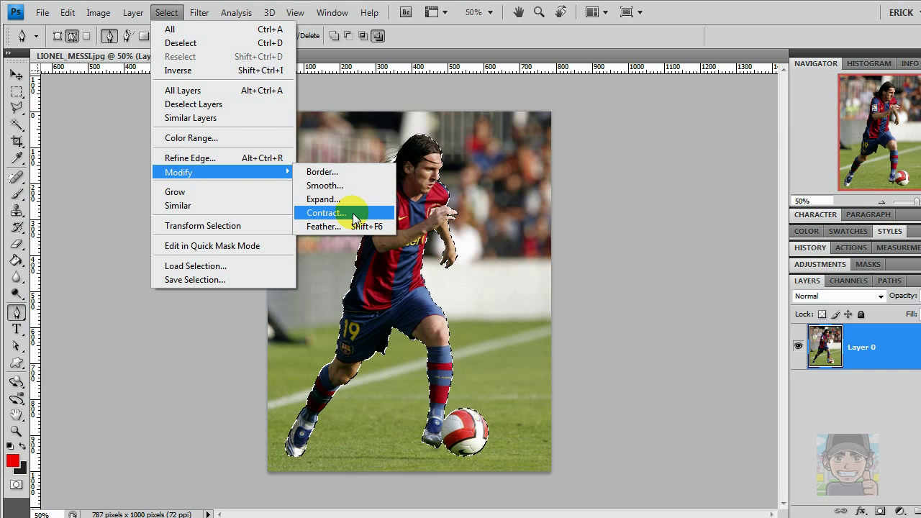
{"action": "left_click", "coordinate": [352, 214]}
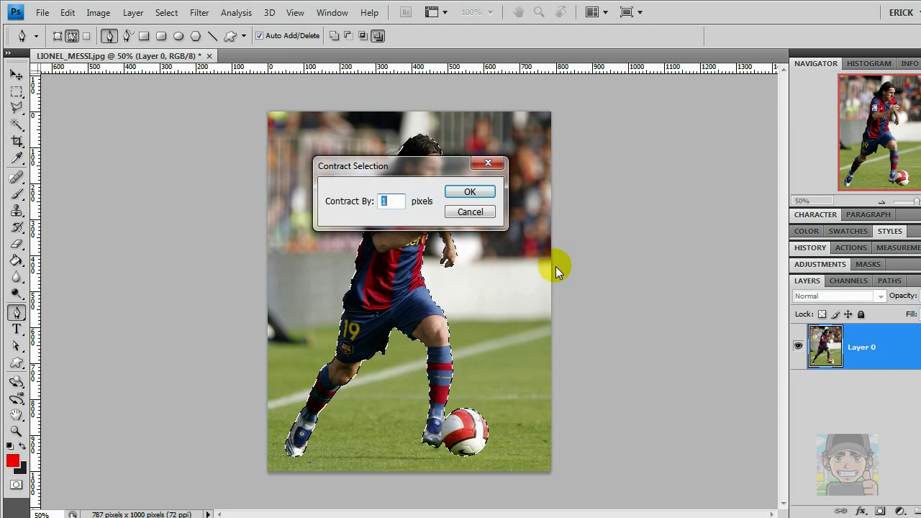
{"action": "left_click", "coordinate": [469, 193]}
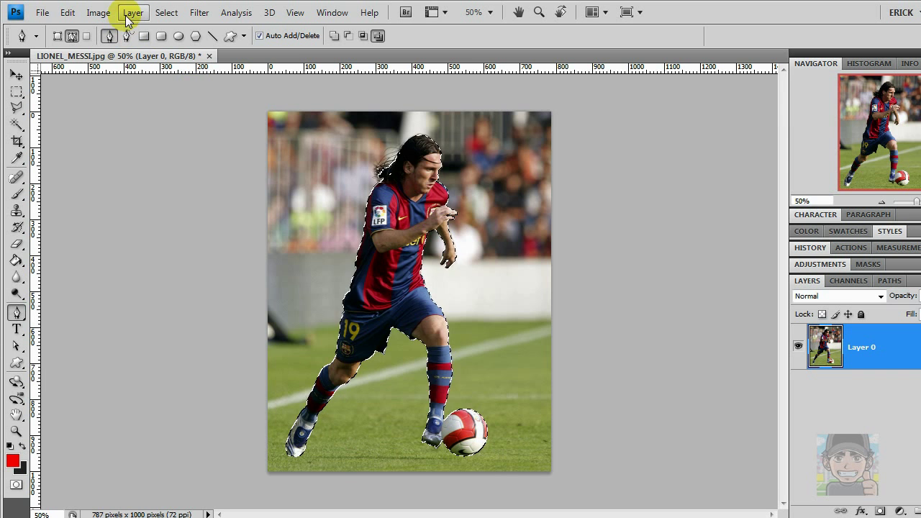
Invert the selection, delete the background, and deselect.
{"action": "left_click", "coordinate": [163, 13]}
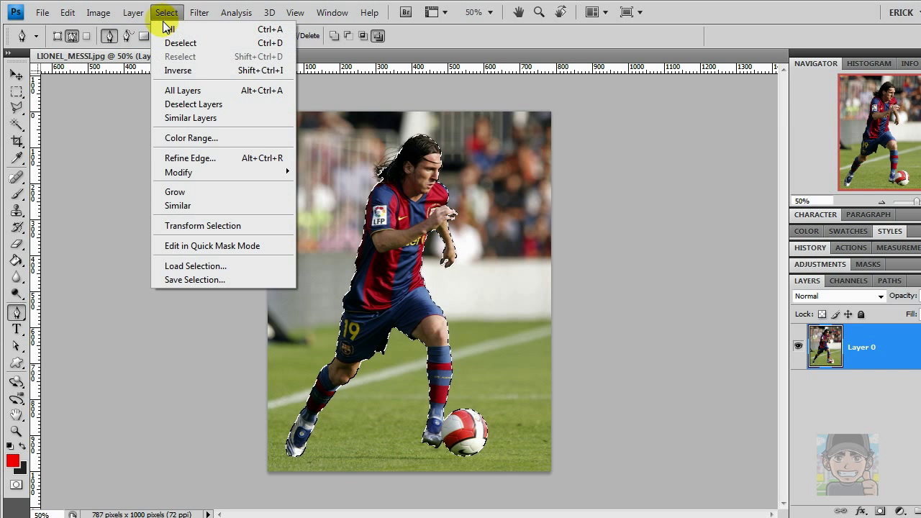
{"action": "left_click", "coordinate": [196, 73]}
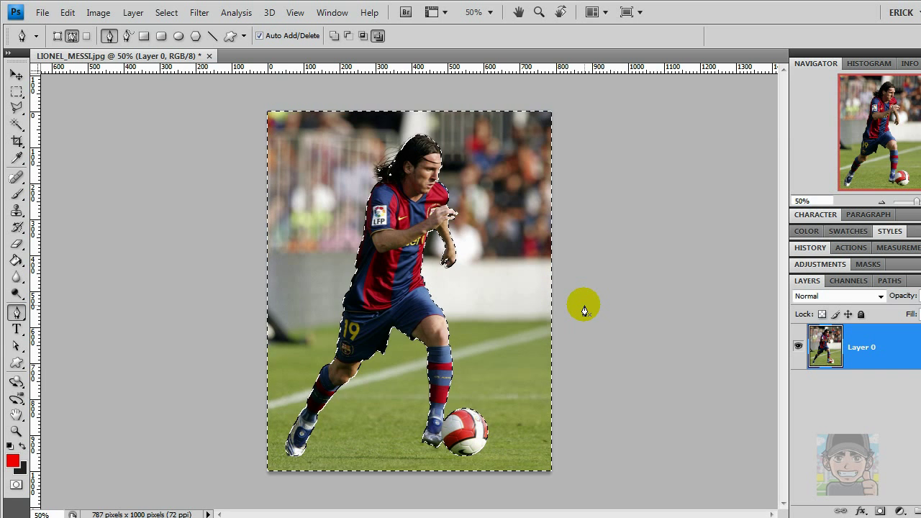
{"action": "key", "text": "Delete"}
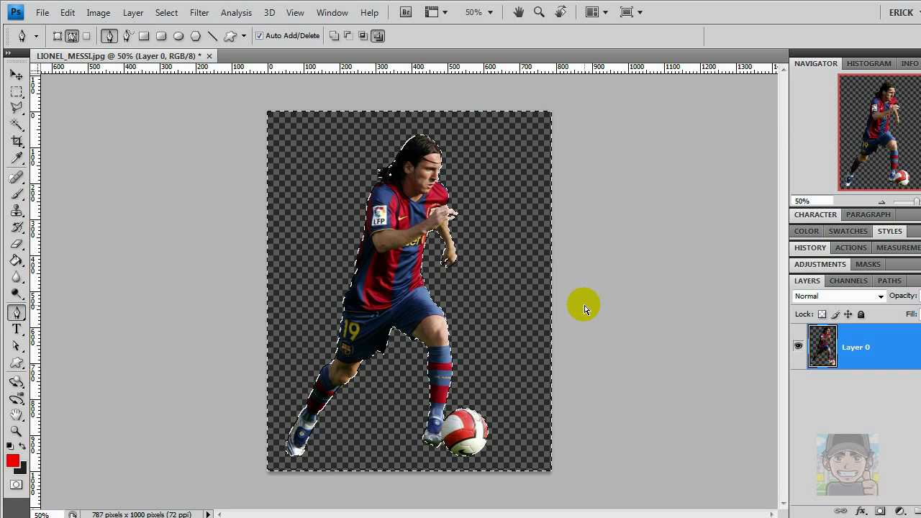
{"action": "key", "text": "ctrl+d"}
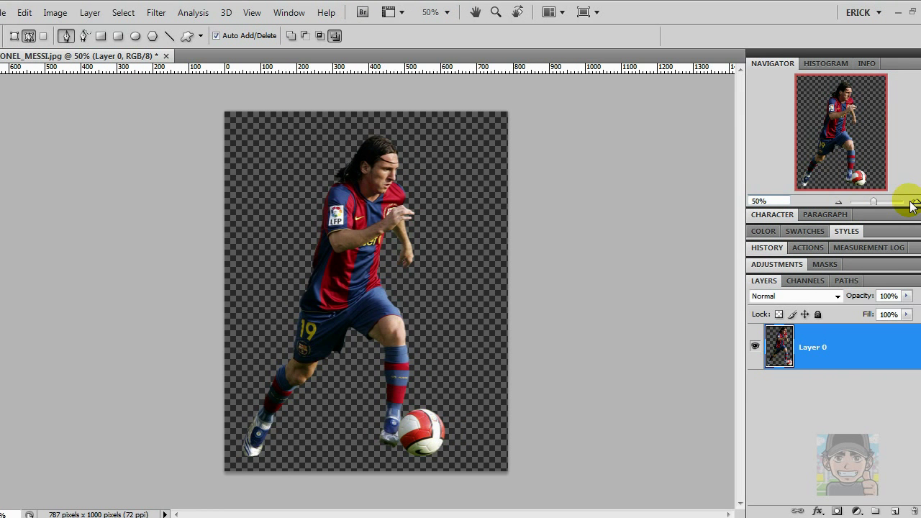
{"action": "left_click", "coordinate": [898, 201]}
{"action": "left_click", "coordinate": [899, 203]}
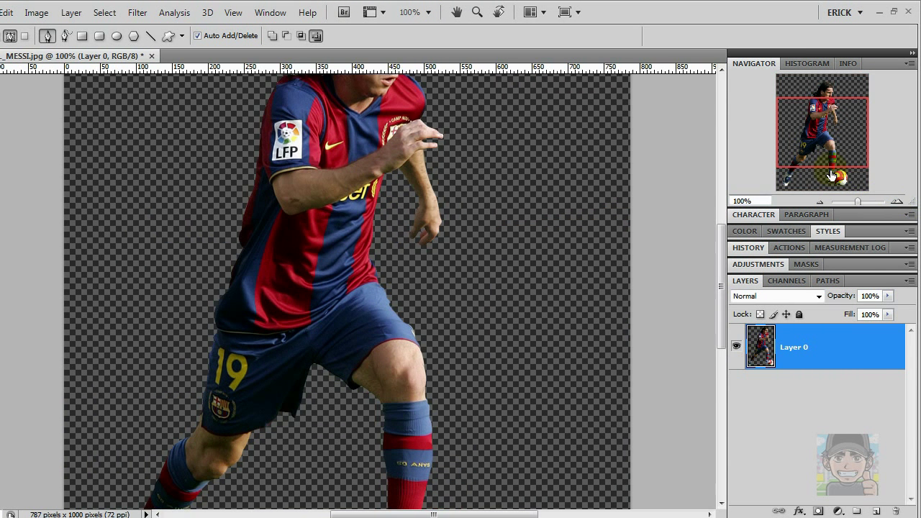
{"action": "left_click_drag", "start_coordinate": [816, 173], "coordinate": [820, 148]}
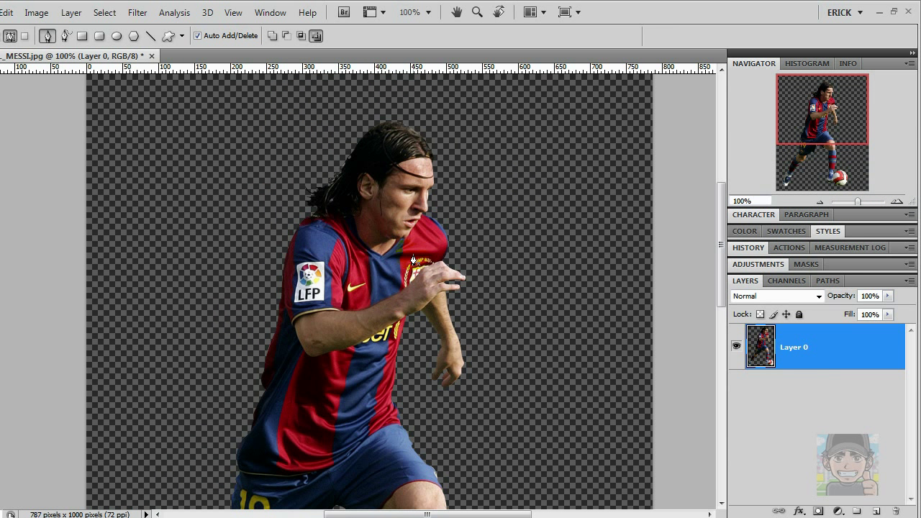
{"action": "scroll", "coordinate": [419, 259], "scroll_direction": "down", "scroll_amount": 2}
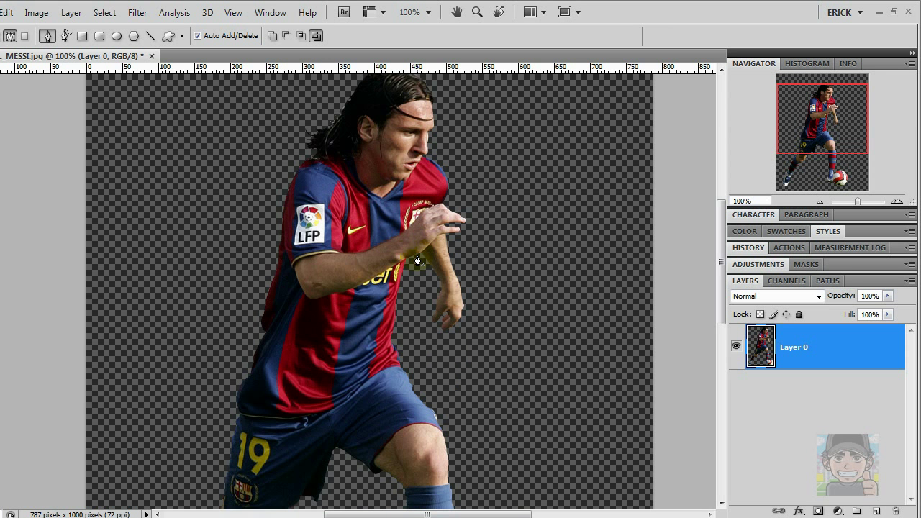
{"action": "scroll", "coordinate": [420, 259], "scroll_direction": "down", "scroll_amount": 3}
{"action": "scroll", "coordinate": [419, 260], "scroll_direction": "down", "scroll_amount": 2}
{"action": "scroll", "coordinate": [417, 261], "scroll_direction": "down", "scroll_amount": 2}
{"action": "scroll", "coordinate": [417, 261], "scroll_direction": "down", "scroll_amount": 3}
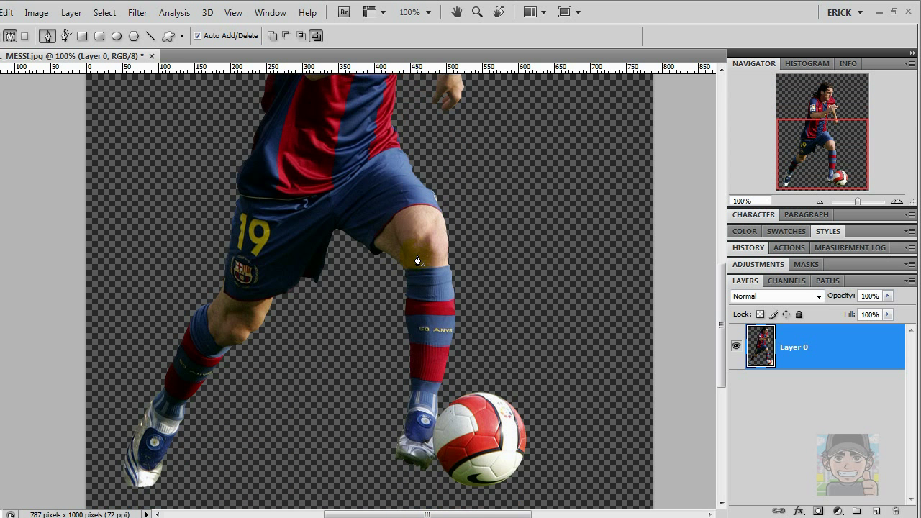
{"action": "scroll", "coordinate": [415, 263], "scroll_direction": "down", "scroll_amount": 1}
{"action": "scroll", "coordinate": [412, 264], "scroll_direction": "down", "scroll_amount": 1}
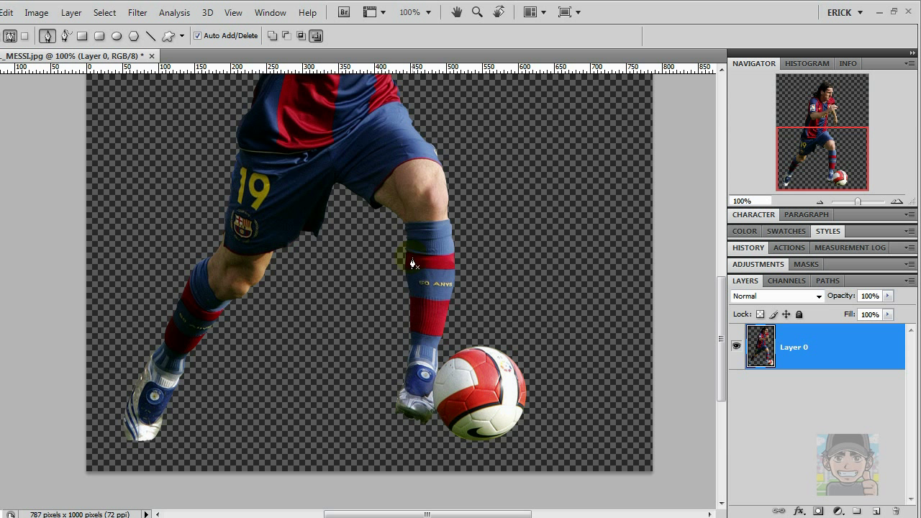
{"action": "scroll", "coordinate": [412, 264], "scroll_direction": "up", "scroll_amount": 1}
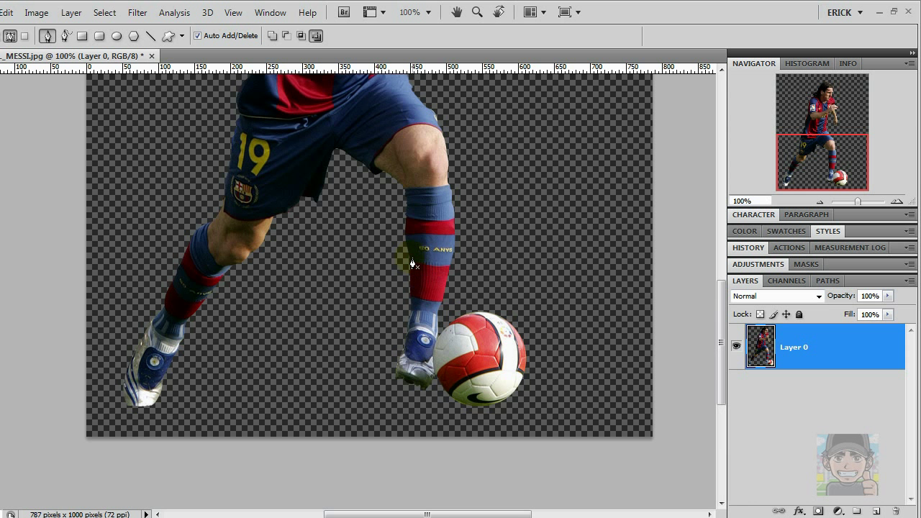
{"action": "scroll", "coordinate": [412, 264], "scroll_direction": "up", "scroll_amount": 1}
{"action": "scroll", "coordinate": [412, 264], "scroll_direction": "up", "scroll_amount": 1}
{"action": "scroll", "coordinate": [412, 264], "scroll_direction": "up", "scroll_amount": 1}
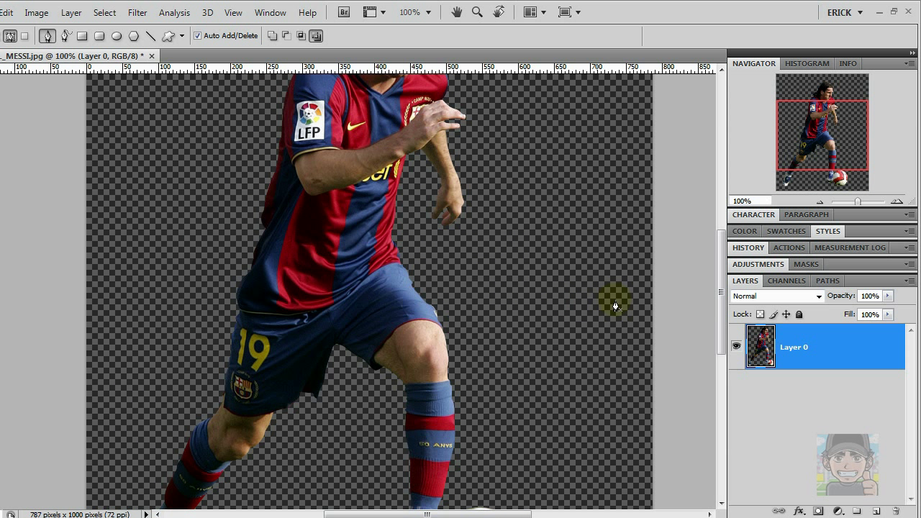
{"action": "left_click", "coordinate": [818, 202]}
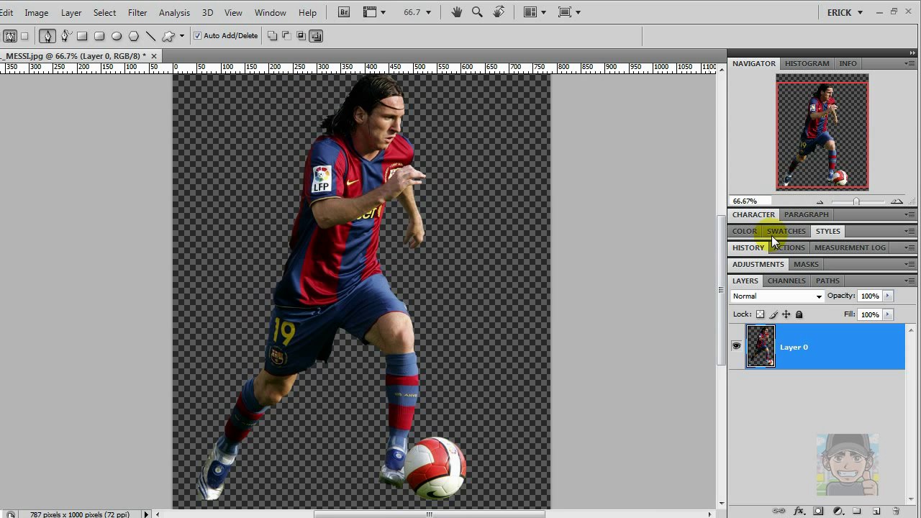
Zoom out to 50%, pick the Background Eraser Tool, and open the recorder's menu.
{"action": "left_click", "coordinate": [817, 201]}
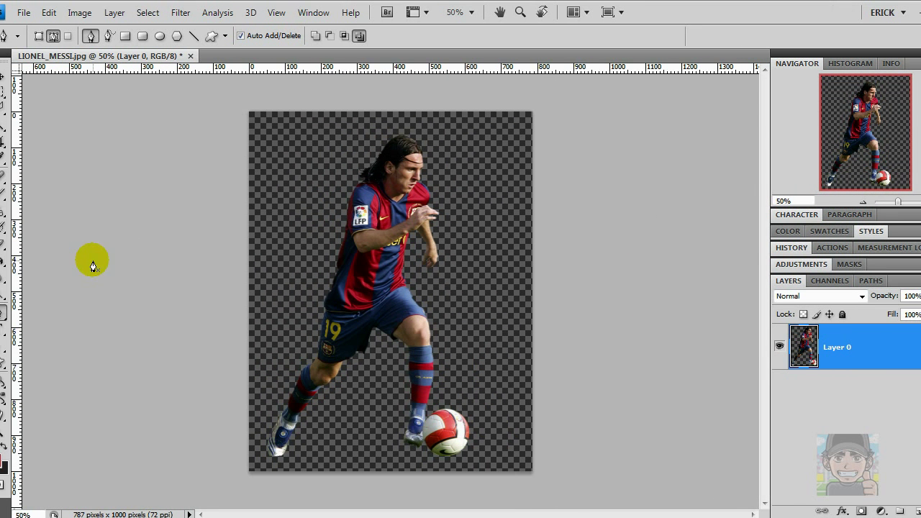
{"action": "left_click", "coordinate": [16, 243]}
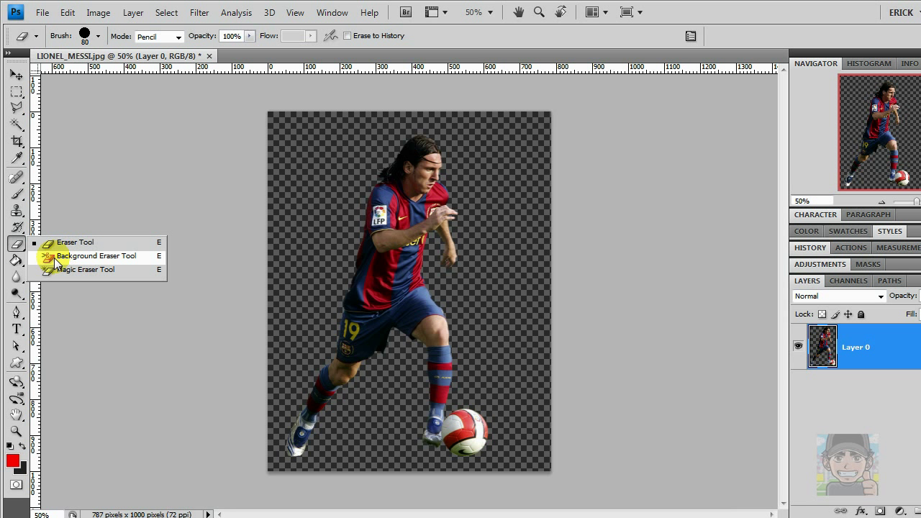
{"action": "left_click", "coordinate": [80, 257]}
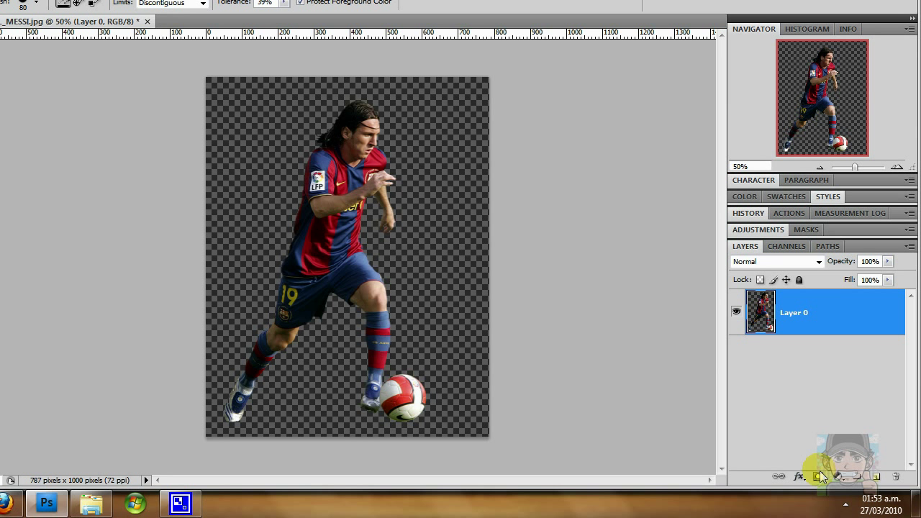
{"action": "left_click", "coordinate": [846, 503]}
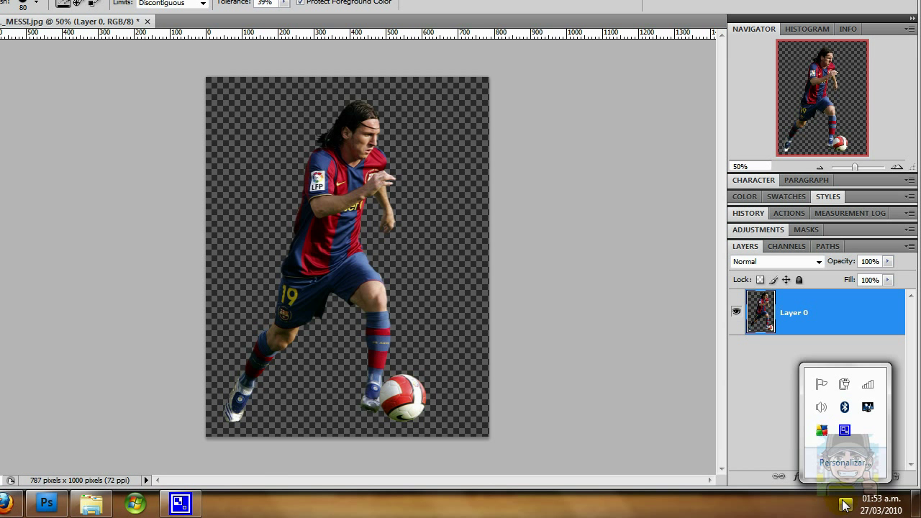
{"action": "right_click", "coordinate": [843, 430]}
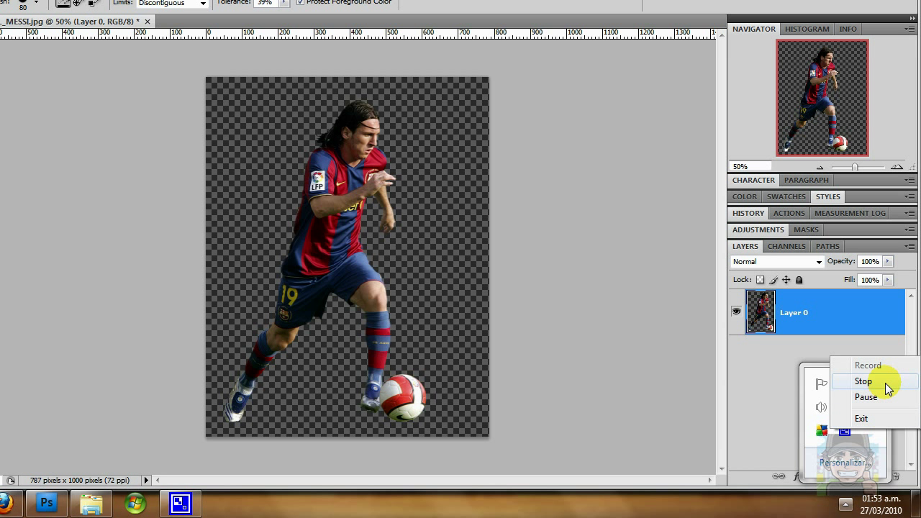